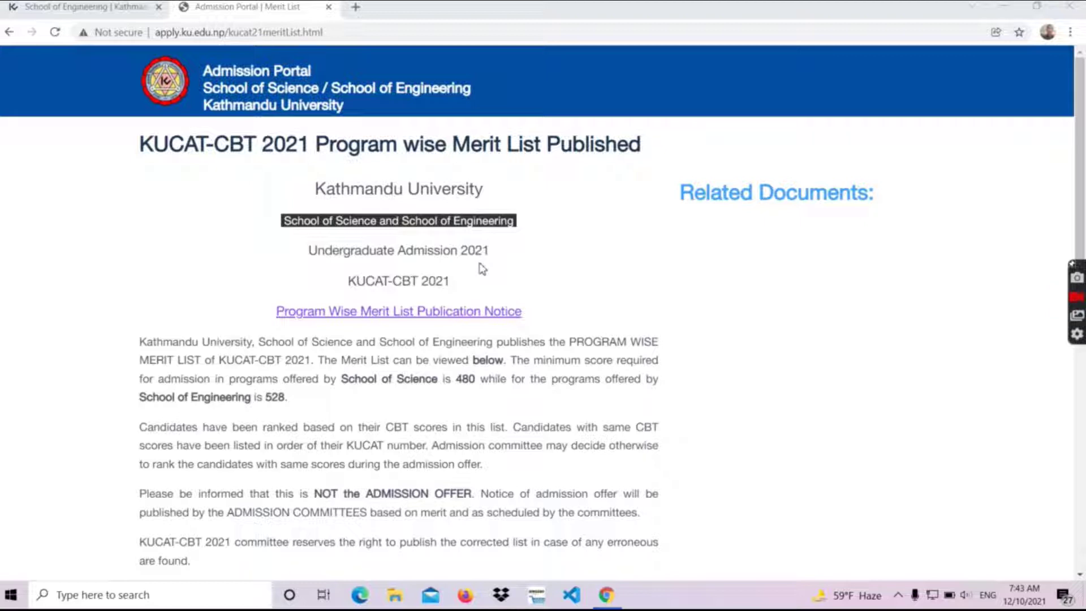
{"action": "scroll", "coordinate": [482, 266], "scroll_direction": "down", "scroll_amount": 2}
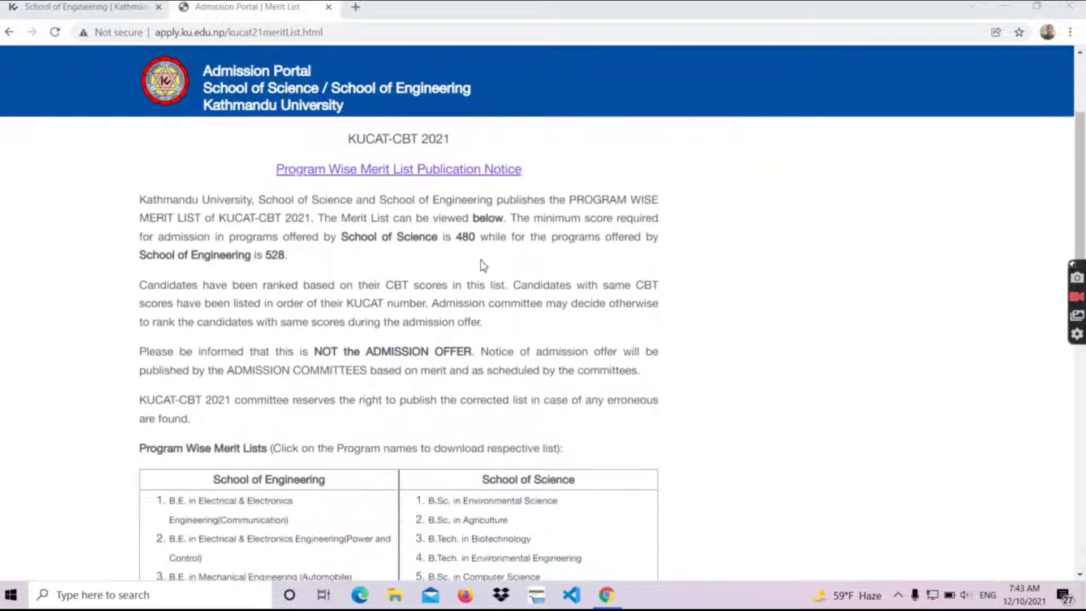
{"action": "scroll", "coordinate": [482, 266], "scroll_direction": "down", "scroll_amount": 3}
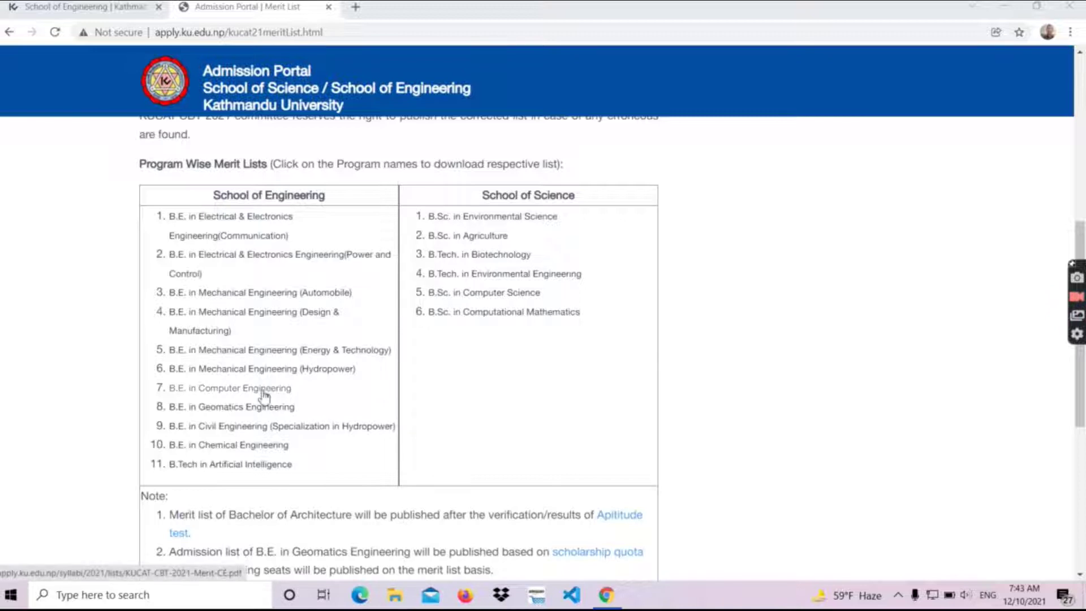
{"action": "scroll", "coordinate": [283, 373], "scroll_direction": "up", "scroll_amount": 1}
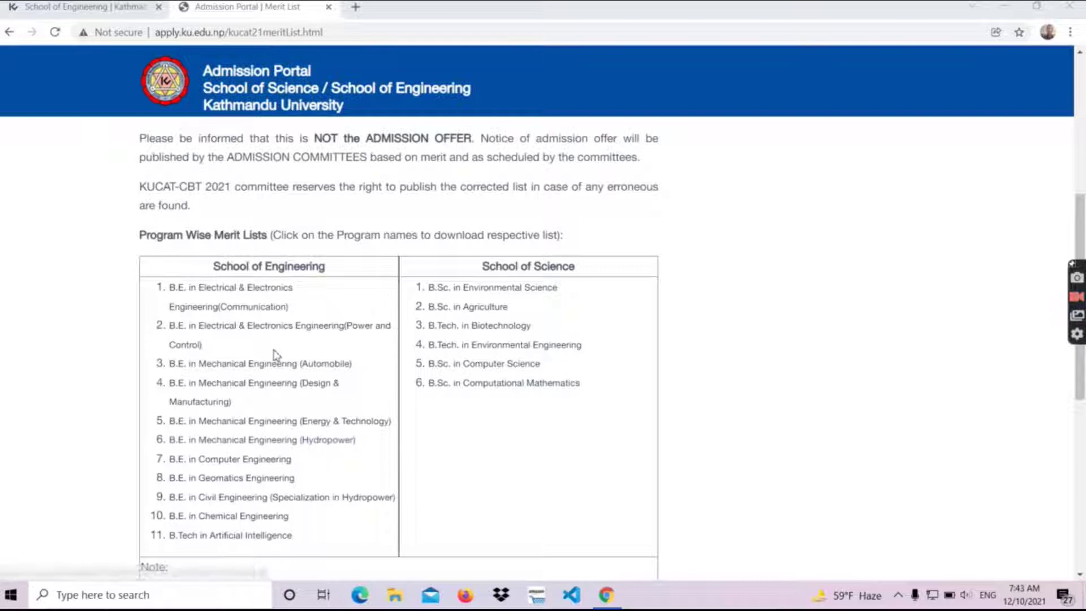
{"action": "scroll", "coordinate": [280, 365], "scroll_direction": "down", "scroll_amount": 4}
{"action": "scroll", "coordinate": [273, 356], "scroll_direction": "up", "scroll_amount": 3}
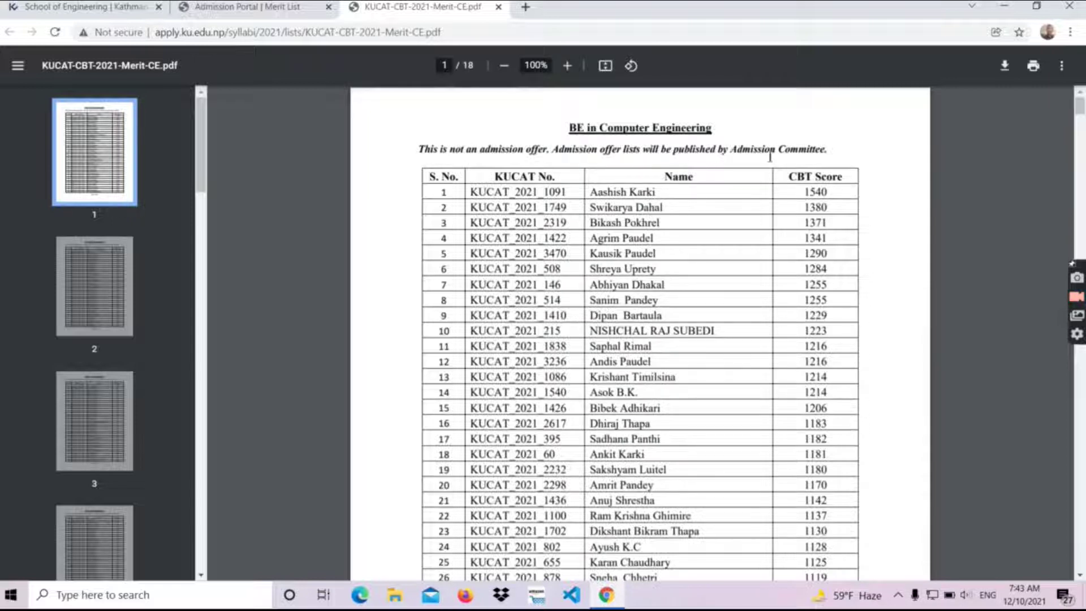
Step: Skim the Computer Engineering merit list to page 16, then open the B.Tech Artificial Intelligence merit list
{"action": "left_click_drag", "start_coordinate": [835, 149], "coordinate": [399, 129]}
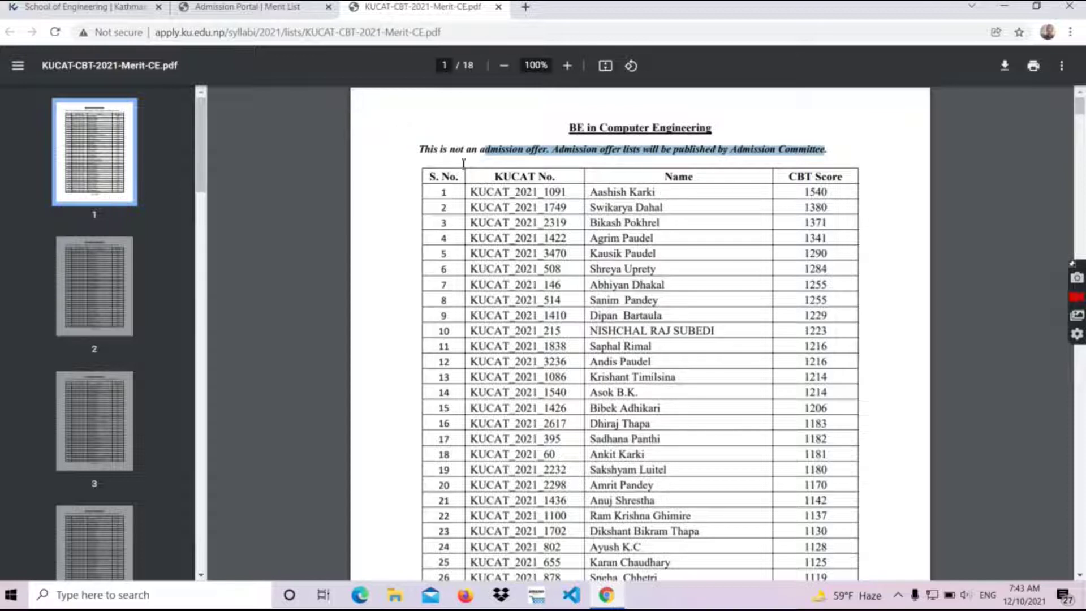
{"action": "left_click", "coordinate": [883, 151]}
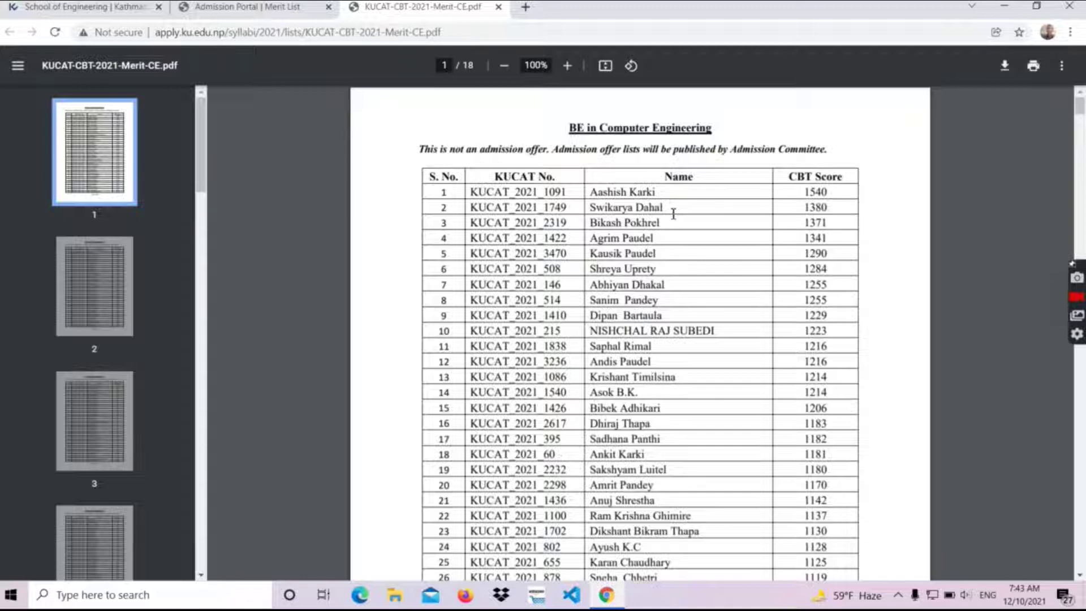
{"action": "scroll", "coordinate": [673, 213], "scroll_direction": "down", "scroll_amount": 2}
{"action": "scroll", "coordinate": [594, 209], "scroll_direction": "down", "scroll_amount": 1}
{"action": "scroll", "coordinate": [515, 207], "scroll_direction": "down", "scroll_amount": 2}
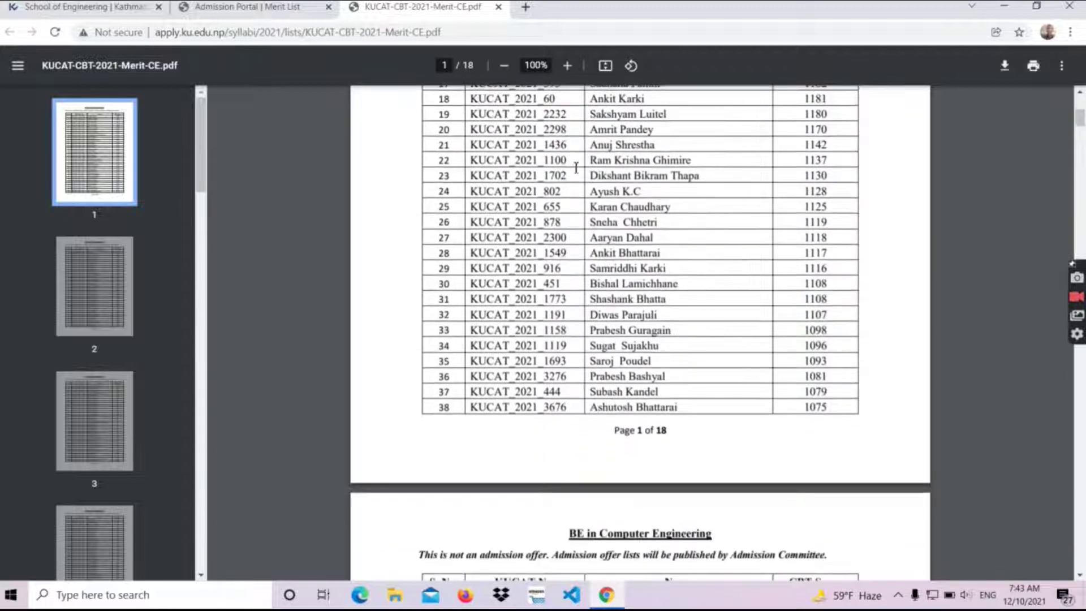
{"action": "scroll", "coordinate": [654, 232], "scroll_direction": "down", "scroll_amount": 3}
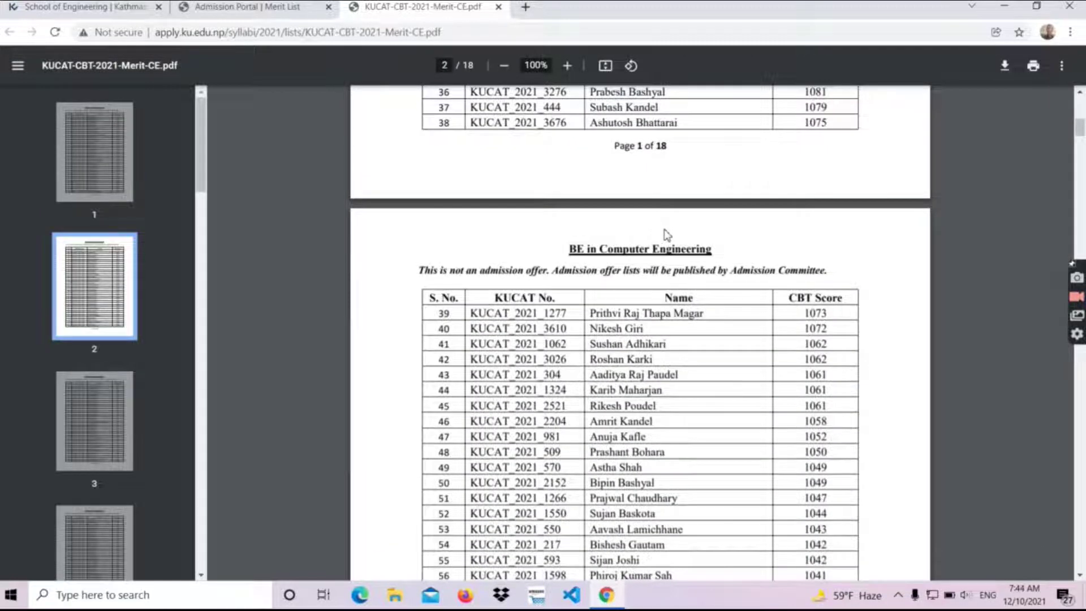
{"action": "scroll", "coordinate": [657, 236], "scroll_direction": "down", "scroll_amount": 4}
{"action": "scroll", "coordinate": [666, 238], "scroll_direction": "up", "scroll_amount": 4}
{"action": "scroll", "coordinate": [676, 241], "scroll_direction": "up", "scroll_amount": 3}
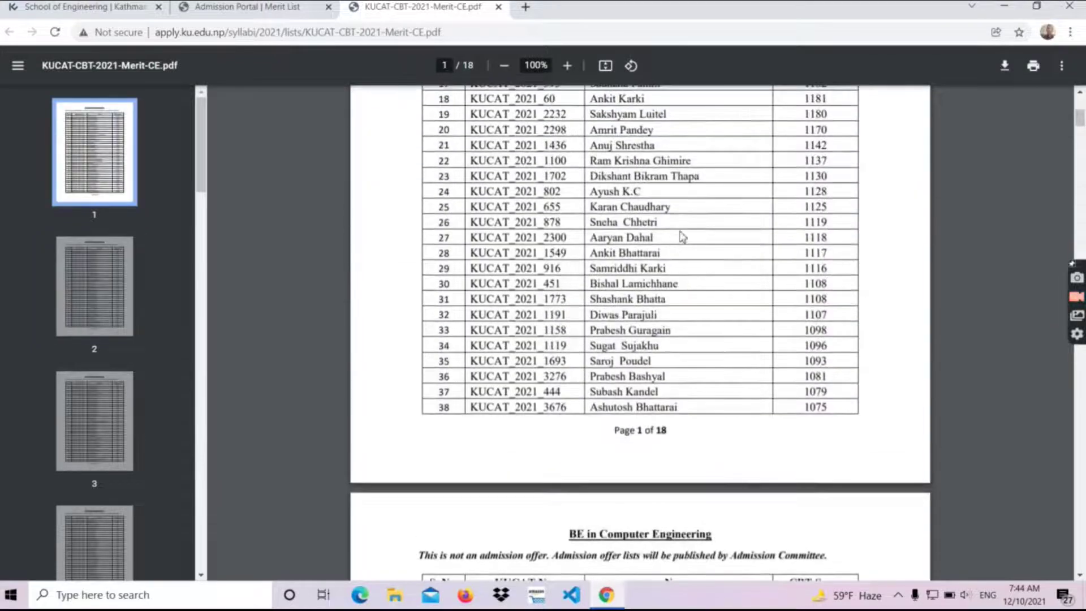
{"action": "scroll", "coordinate": [680, 236], "scroll_direction": "up", "scroll_amount": 1}
{"action": "scroll", "coordinate": [662, 225], "scroll_direction": "up", "scroll_amount": 3}
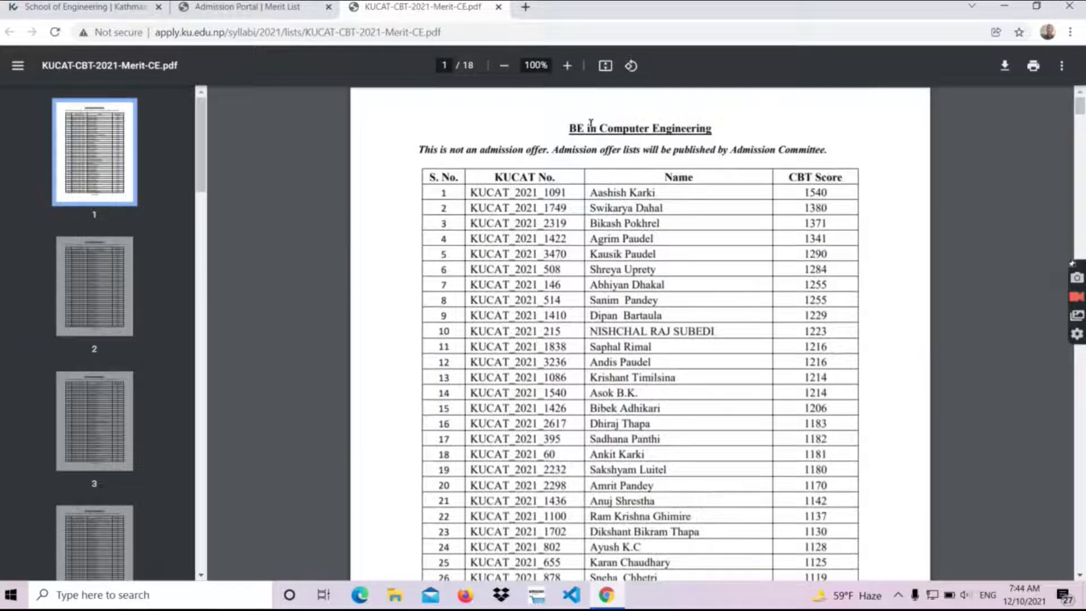
{"action": "scroll", "coordinate": [601, 254], "scroll_direction": "down", "scroll_amount": 4}
{"action": "scroll", "coordinate": [679, 307], "scroll_direction": "down", "scroll_amount": 3}
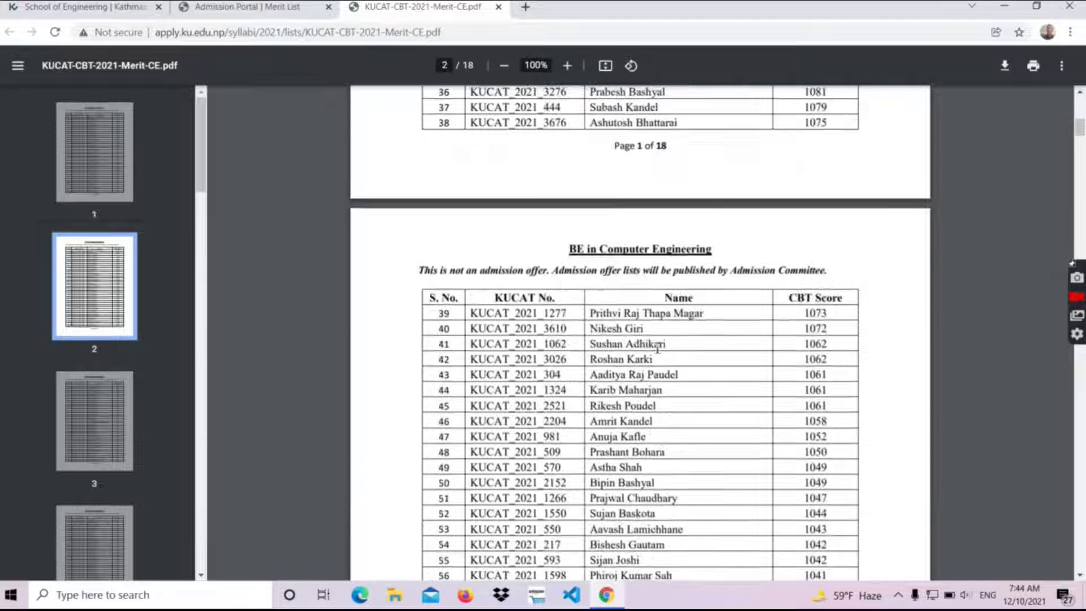
{"action": "scroll", "coordinate": [661, 423], "scroll_direction": "down", "scroll_amount": 4}
{"action": "scroll", "coordinate": [673, 418], "scroll_direction": "down", "scroll_amount": 5}
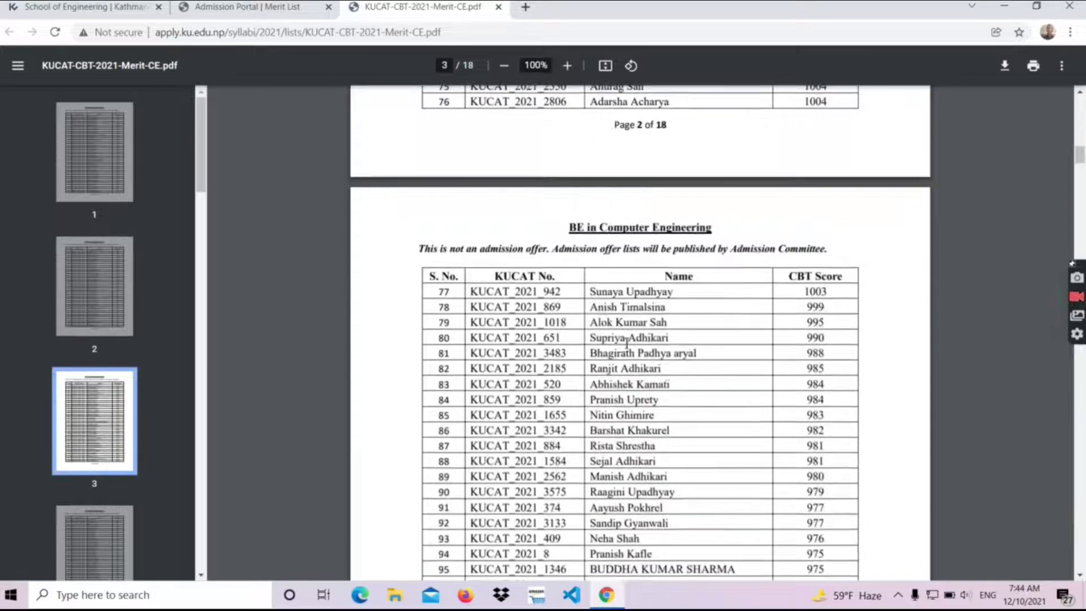
{"action": "scroll", "coordinate": [646, 424], "scroll_direction": "down", "scroll_amount": 5}
{"action": "scroll", "coordinate": [675, 359], "scroll_direction": "down", "scroll_amount": 4}
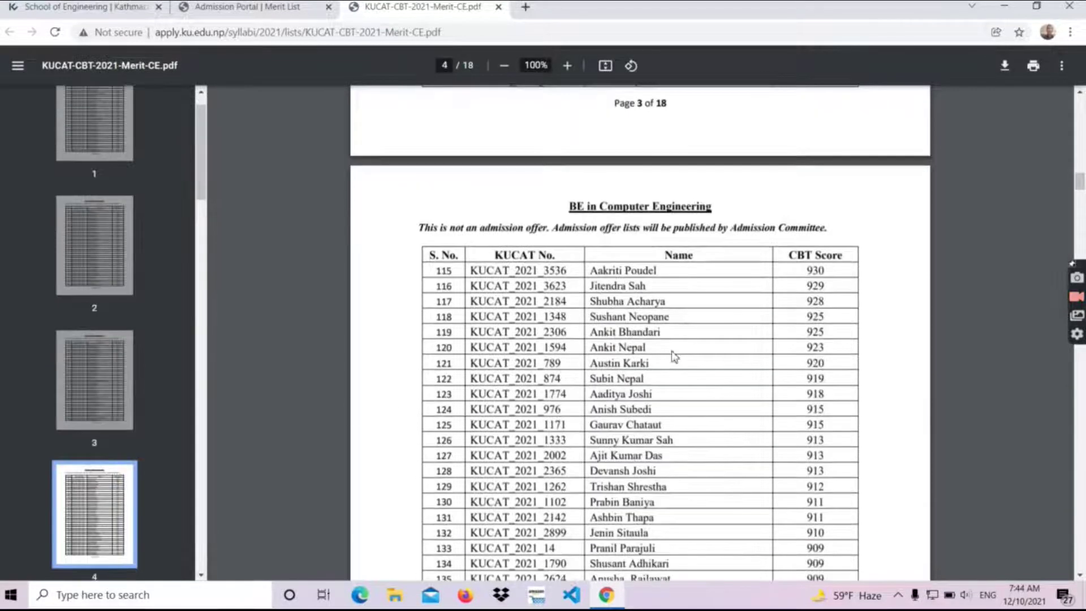
{"action": "scroll", "coordinate": [682, 340], "scroll_direction": "down", "scroll_amount": 3}
{"action": "scroll", "coordinate": [751, 242], "scroll_direction": "down", "scroll_amount": 5}
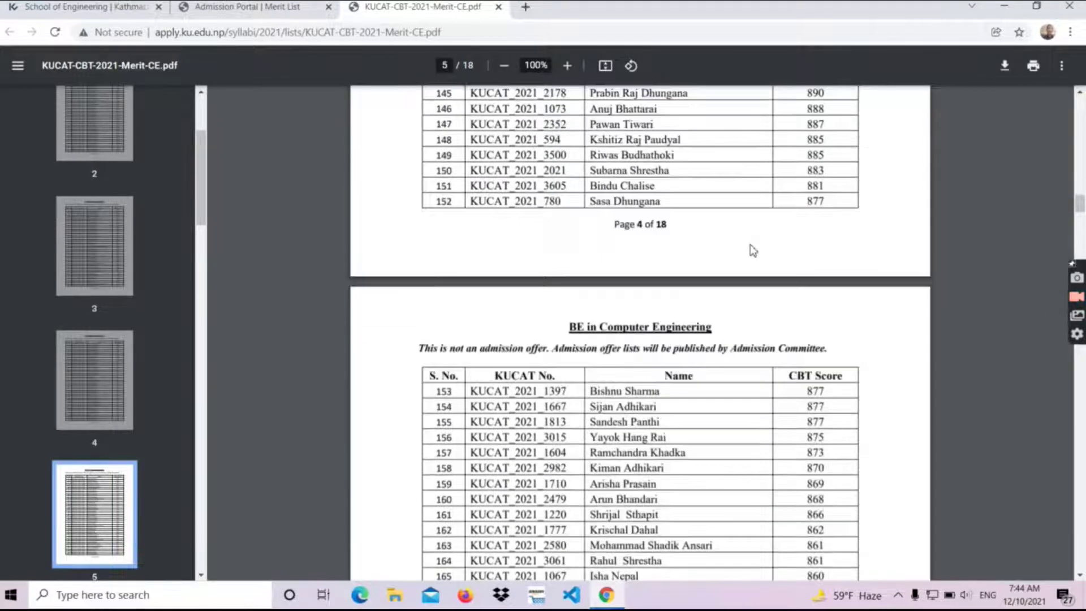
{"action": "scroll", "coordinate": [748, 250], "scroll_direction": "down", "scroll_amount": 5}
{"action": "scroll", "coordinate": [749, 250], "scroll_direction": "down", "scroll_amount": 5}
{"action": "scroll", "coordinate": [749, 267], "scroll_direction": "down", "scroll_amount": 6}
{"action": "scroll", "coordinate": [749, 267], "scroll_direction": "down", "scroll_amount": 5}
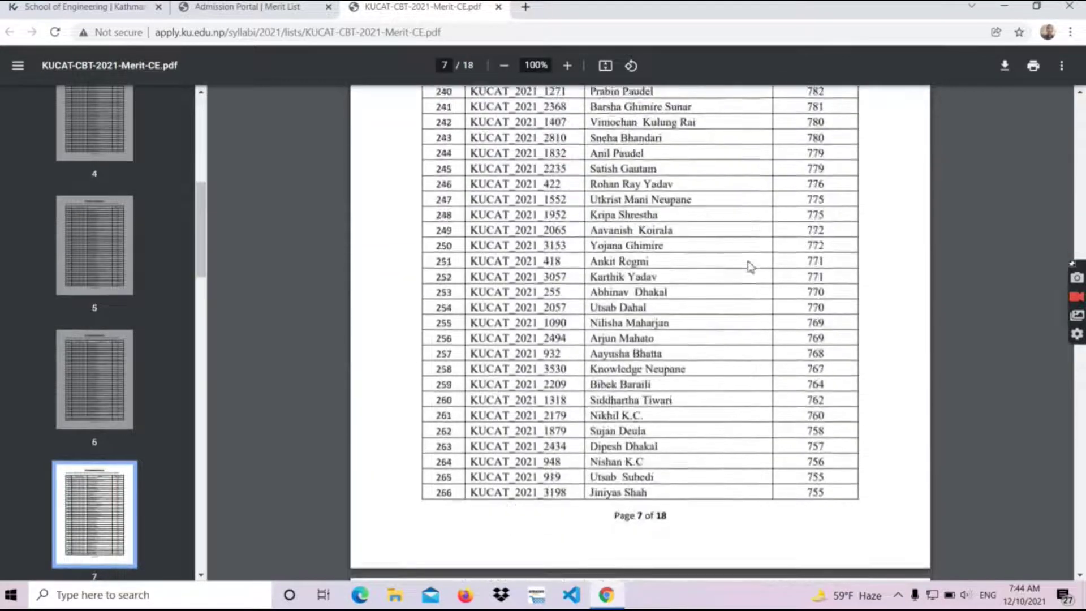
{"action": "scroll", "coordinate": [749, 266], "scroll_direction": "down", "scroll_amount": 5}
{"action": "scroll", "coordinate": [749, 268], "scroll_direction": "down", "scroll_amount": 10}
{"action": "scroll", "coordinate": [750, 269], "scroll_direction": "down", "scroll_amount": 5}
{"action": "scroll", "coordinate": [751, 269], "scroll_direction": "down", "scroll_amount": 10}
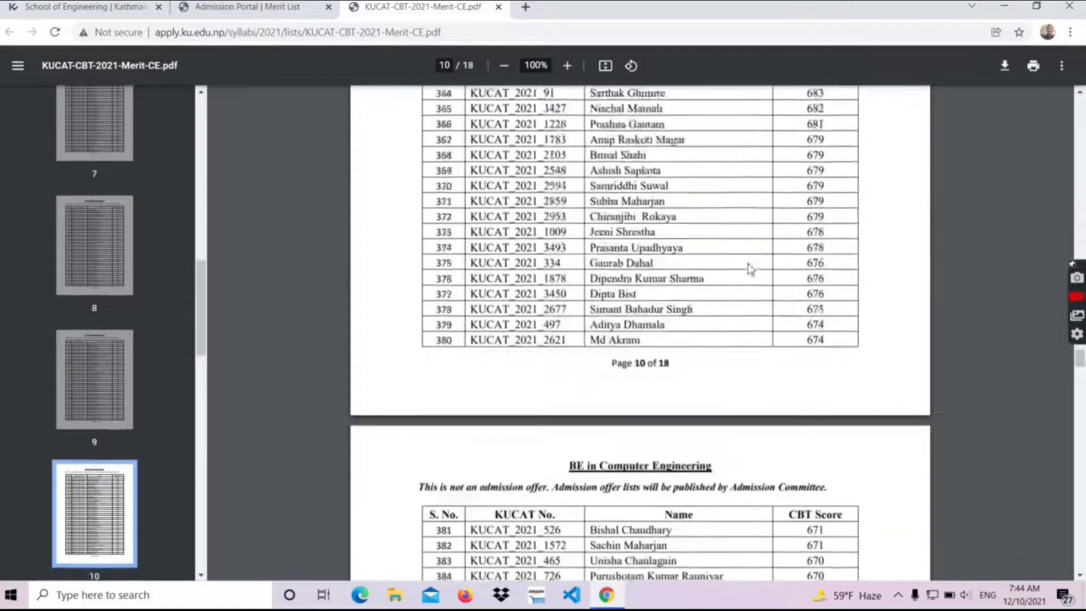
{"action": "scroll", "coordinate": [750, 269], "scroll_direction": "down", "scroll_amount": 10}
{"action": "scroll", "coordinate": [751, 270], "scroll_direction": "down", "scroll_amount": 10}
{"action": "scroll", "coordinate": [751, 271], "scroll_direction": "down", "scroll_amount": 5}
{"action": "scroll", "coordinate": [751, 272], "scroll_direction": "down", "scroll_amount": 10}
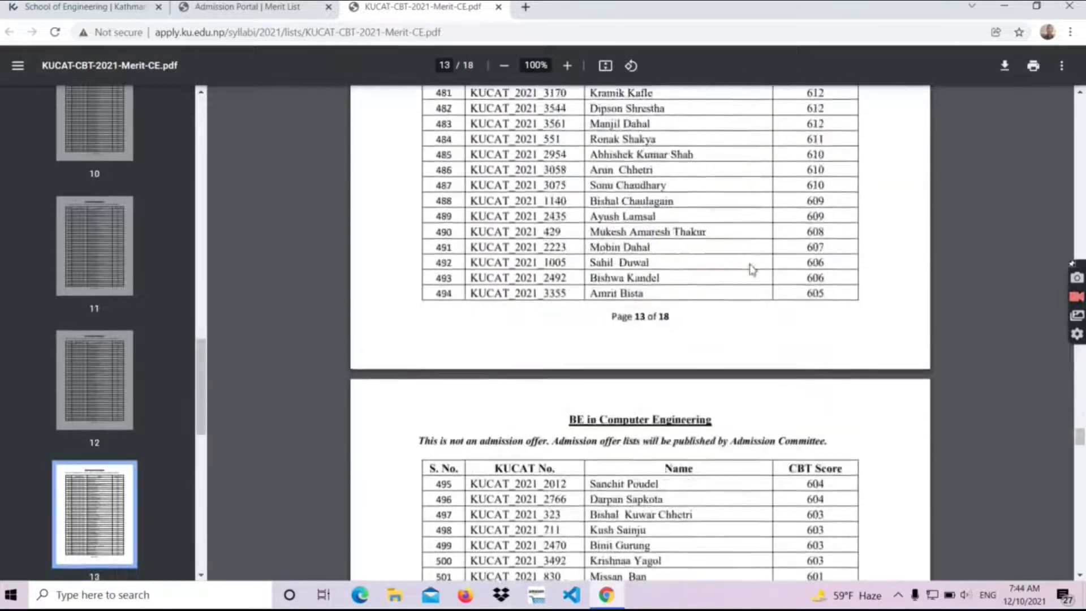
{"action": "scroll", "coordinate": [752, 270], "scroll_direction": "down", "scroll_amount": 10}
{"action": "scroll", "coordinate": [753, 270], "scroll_direction": "down", "scroll_amount": 10}
{"action": "scroll", "coordinate": [756, 270], "scroll_direction": "down", "scroll_amount": 10}
{"action": "scroll", "coordinate": [761, 209], "scroll_direction": "down", "scroll_amount": 10}
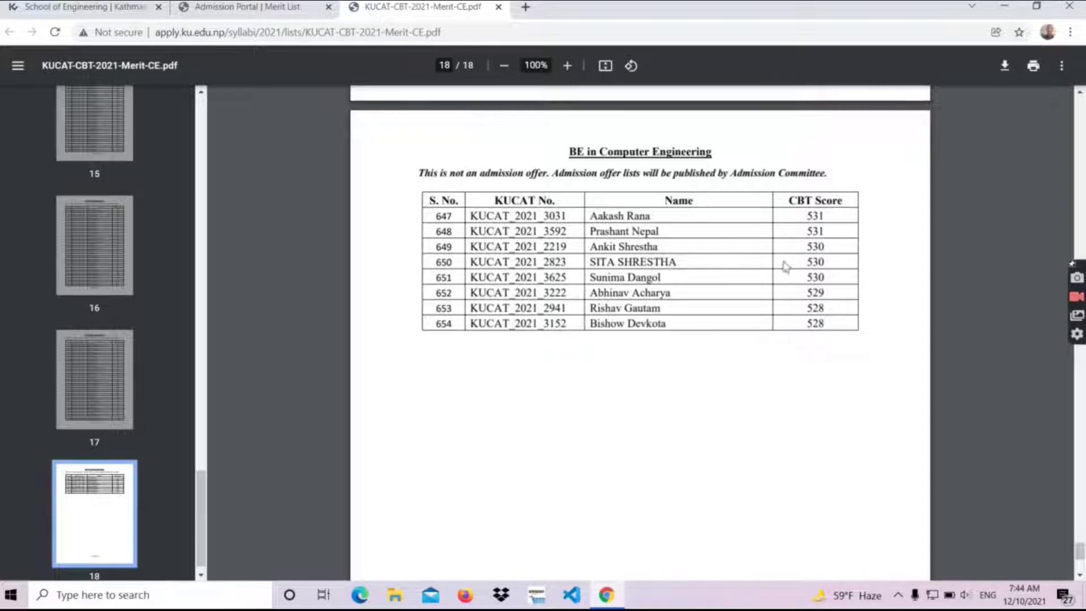
{"action": "scroll", "coordinate": [854, 249], "scroll_direction": "up", "scroll_amount": 4}
{"action": "scroll", "coordinate": [854, 285], "scroll_direction": "up", "scroll_amount": 5}
{"action": "scroll", "coordinate": [772, 267], "scroll_direction": "up", "scroll_amount": 5}
{"action": "left_click", "coordinate": [92, 210]}
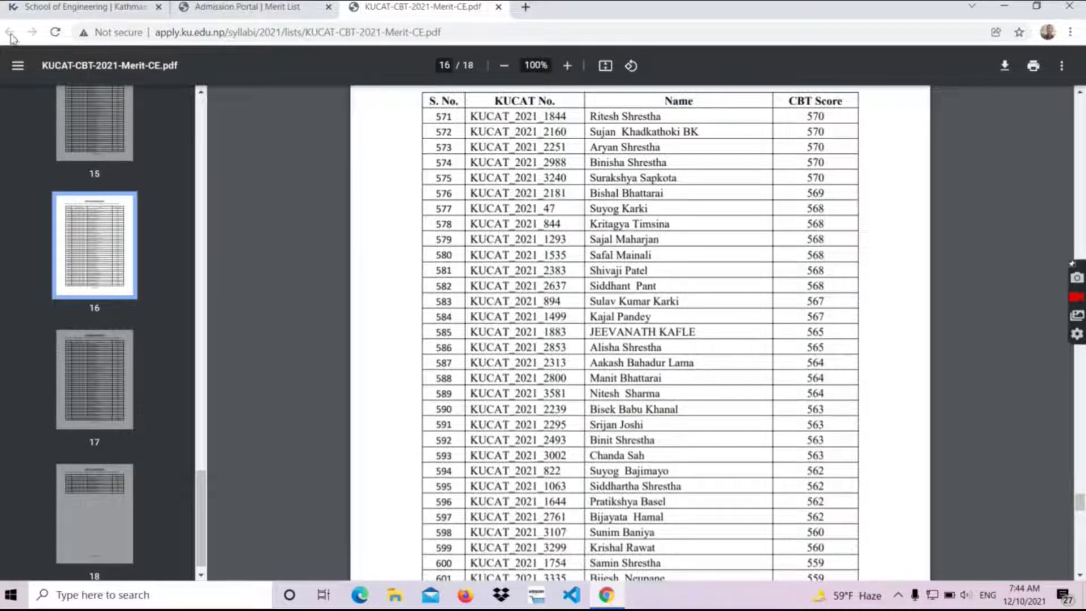
{"action": "left_click", "coordinate": [289, 10]}
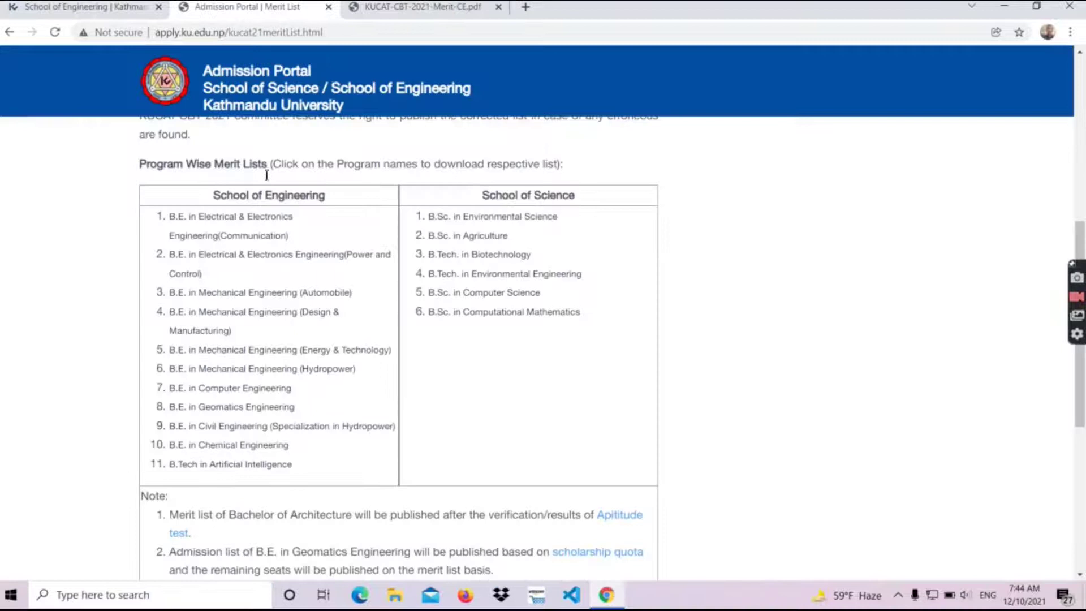
{"action": "scroll", "coordinate": [275, 243], "scroll_direction": "down", "scroll_amount": 3}
{"action": "scroll", "coordinate": [270, 339], "scroll_direction": "up", "scroll_amount": 2}
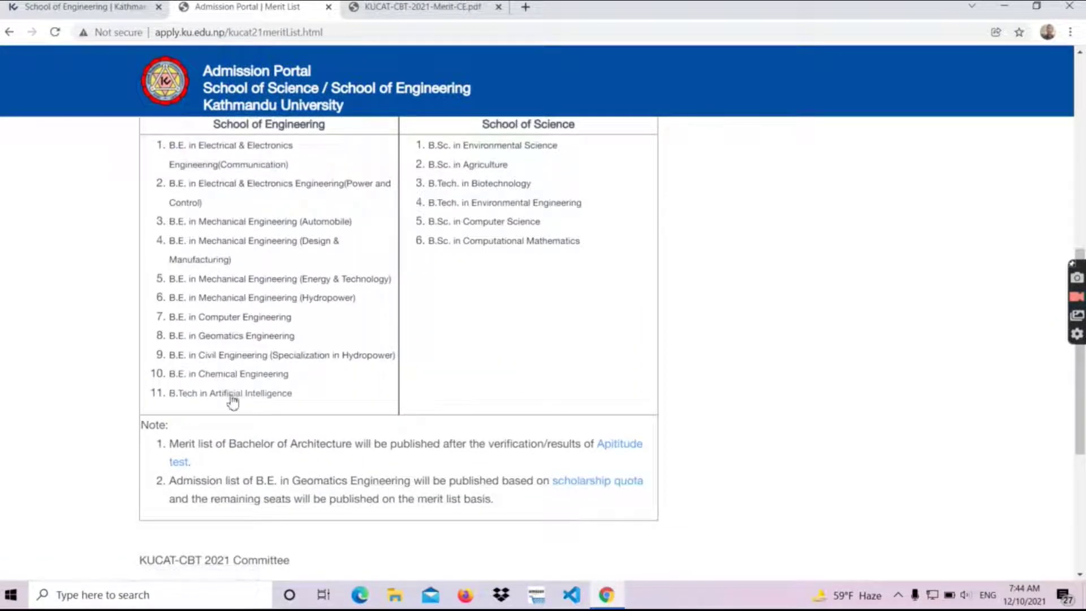
{"action": "left_click", "coordinate": [231, 395]}
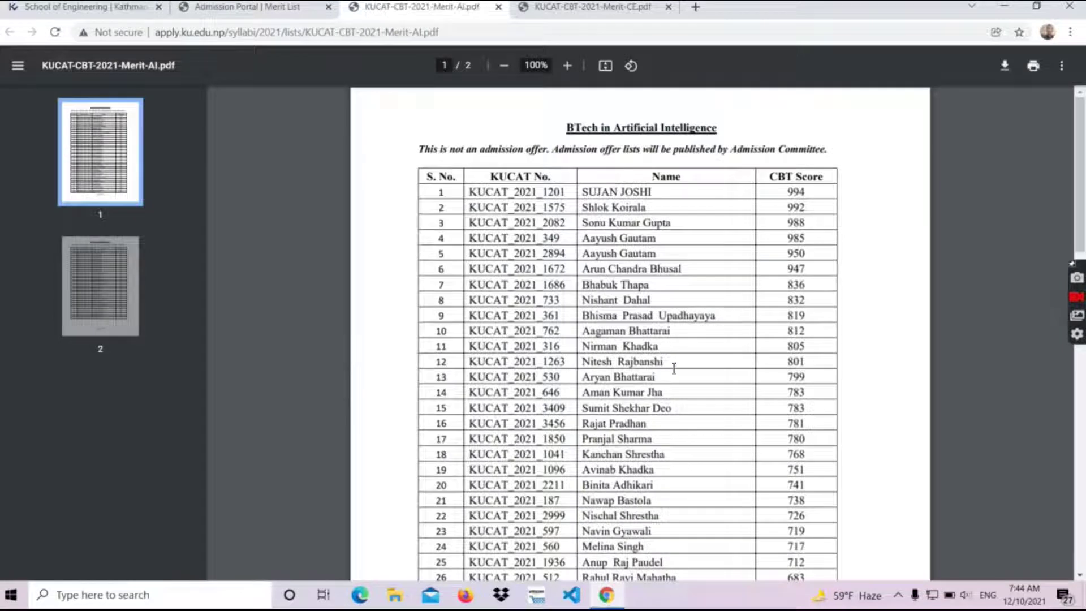
{"action": "scroll", "coordinate": [838, 197], "scroll_direction": "down", "scroll_amount": 1}
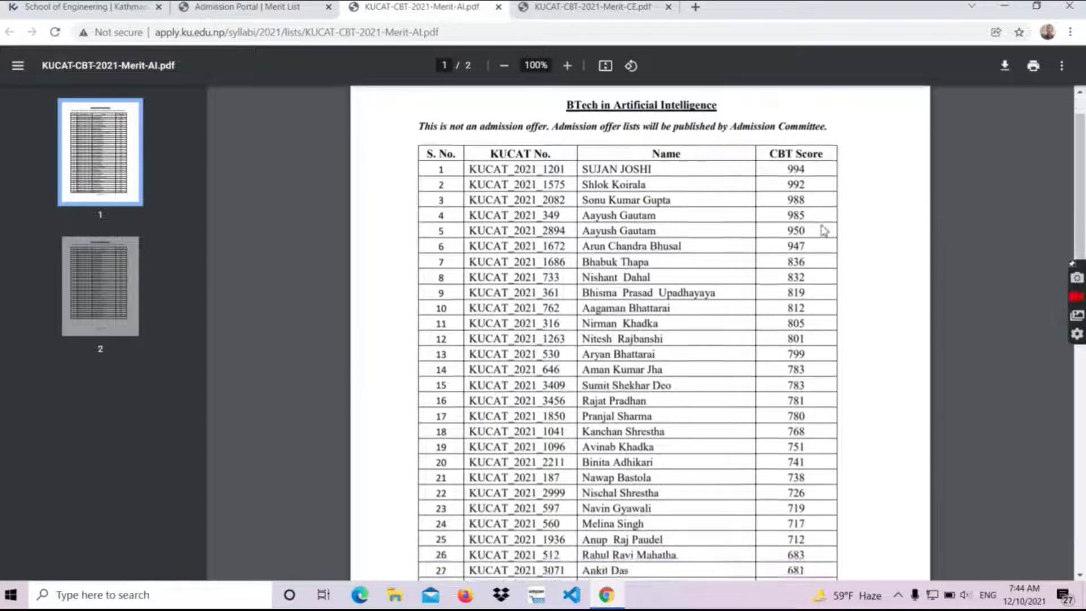
{"action": "scroll", "coordinate": [824, 231], "scroll_direction": "down", "scroll_amount": 10}
{"action": "scroll", "coordinate": [828, 242], "scroll_direction": "down", "scroll_amount": 5}
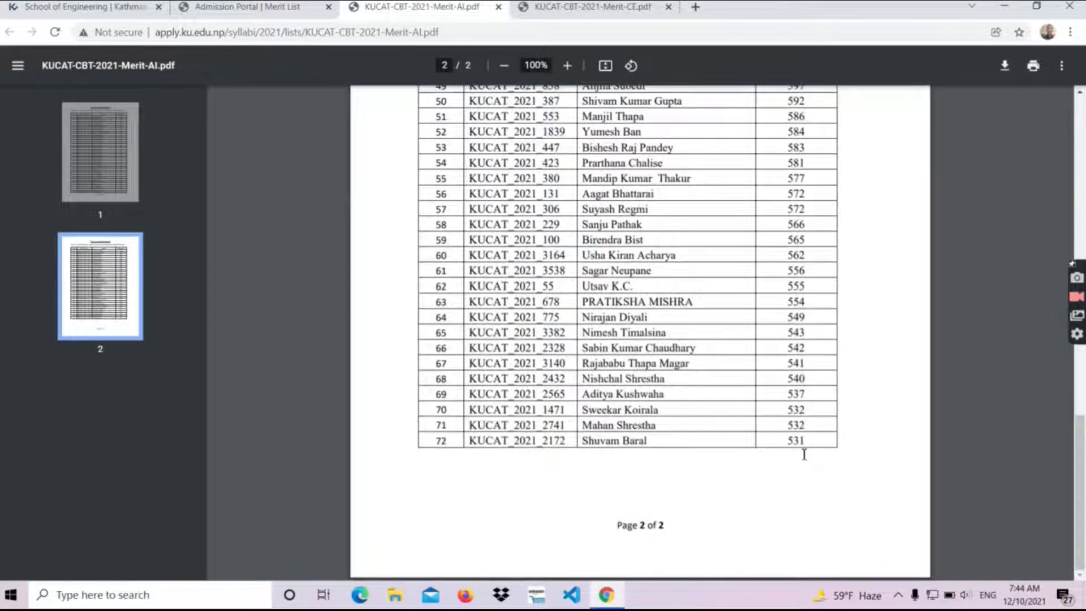
{"action": "scroll", "coordinate": [795, 456], "scroll_direction": "up", "scroll_amount": 10}
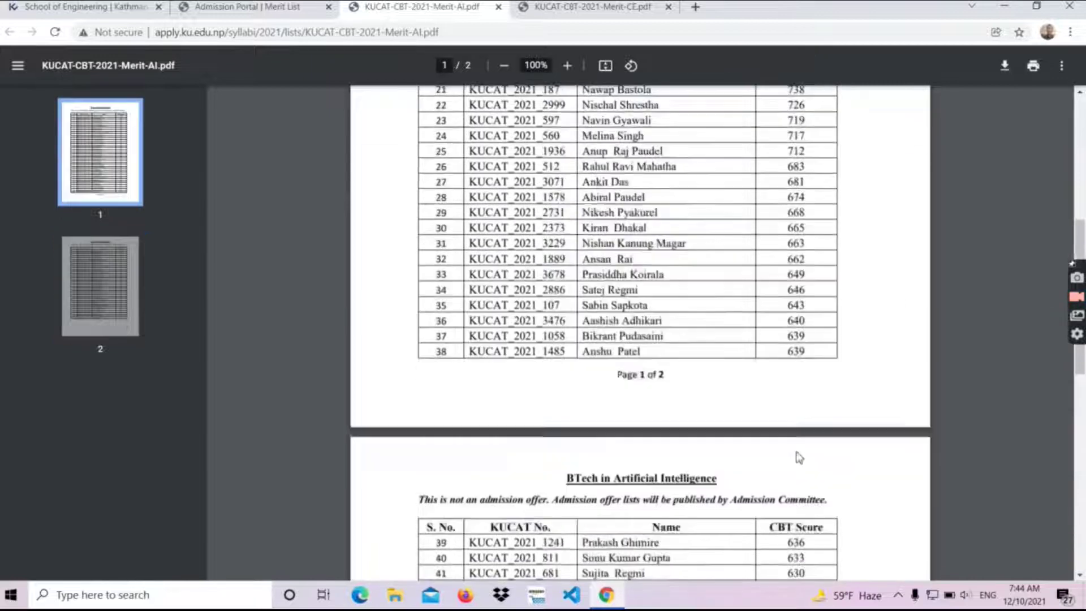
{"action": "scroll", "coordinate": [738, 473], "scroll_direction": "up", "scroll_amount": 6}
{"action": "scroll", "coordinate": [696, 437], "scroll_direction": "up", "scroll_amount": 2}
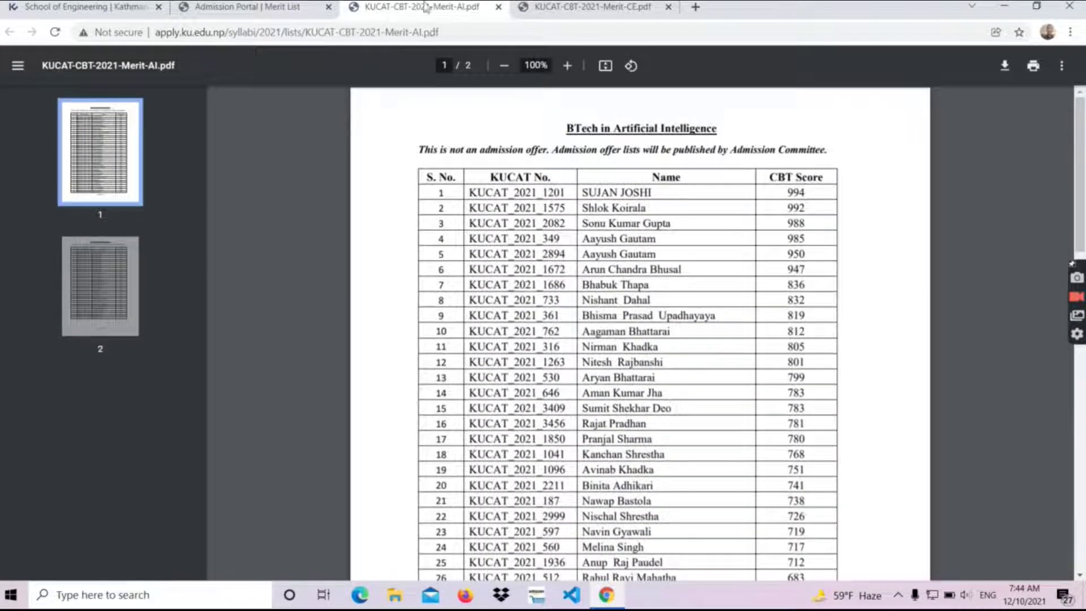
{"action": "left_click", "coordinate": [273, 12]}
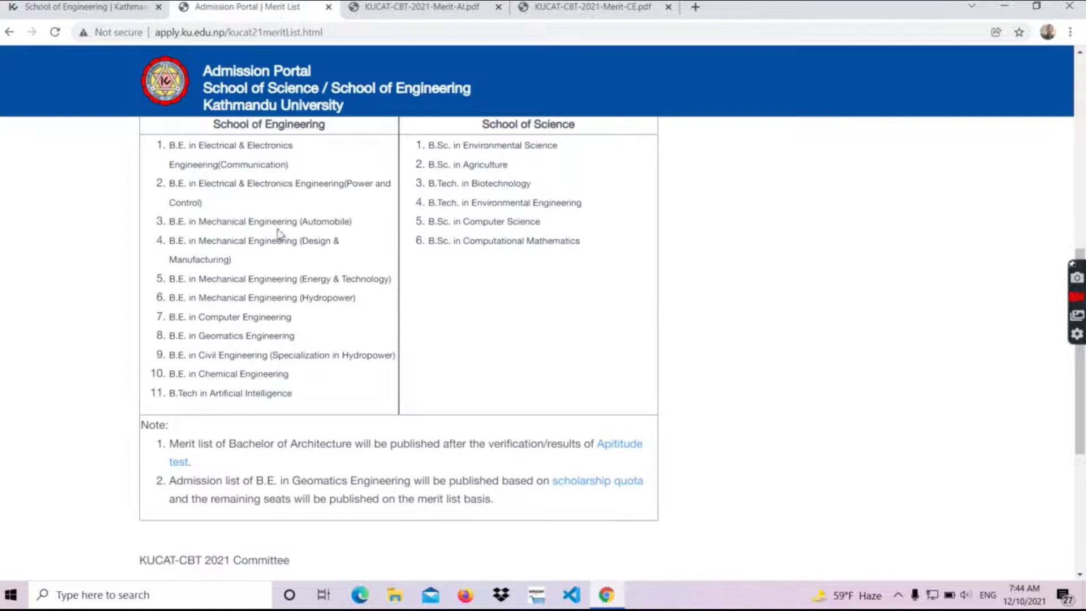
{"action": "scroll", "coordinate": [285, 331], "scroll_direction": "up", "scroll_amount": 3}
{"action": "scroll", "coordinate": [287, 390], "scroll_direction": "down", "scroll_amount": 2}
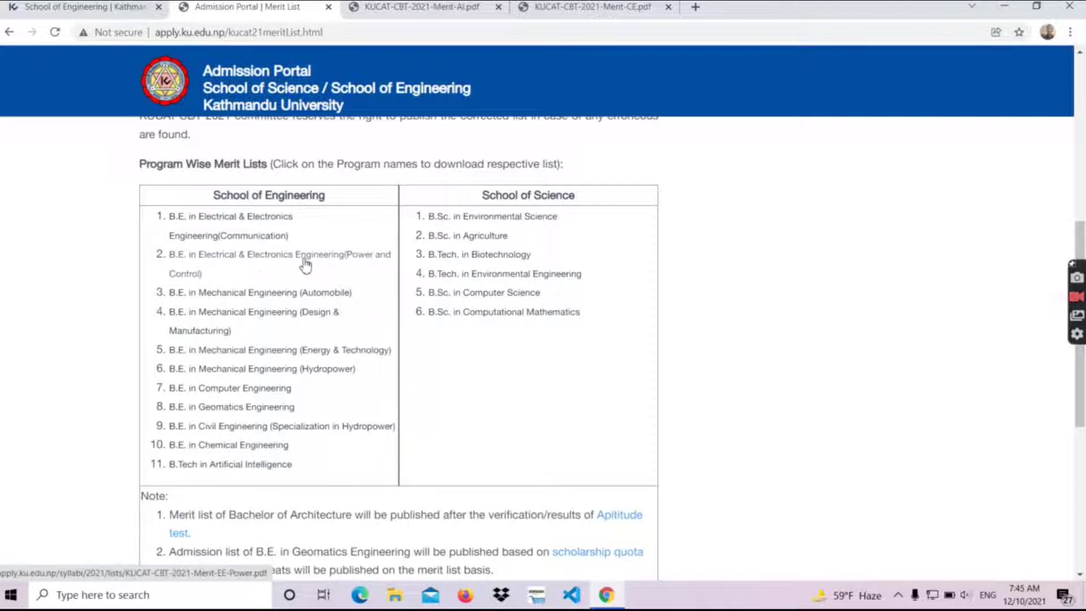
{"action": "scroll", "coordinate": [311, 263], "scroll_direction": "up", "scroll_amount": 2}
{"action": "scroll", "coordinate": [311, 255], "scroll_direction": "up", "scroll_amount": 2}
{"action": "scroll", "coordinate": [315, 280], "scroll_direction": "up", "scroll_amount": 2}
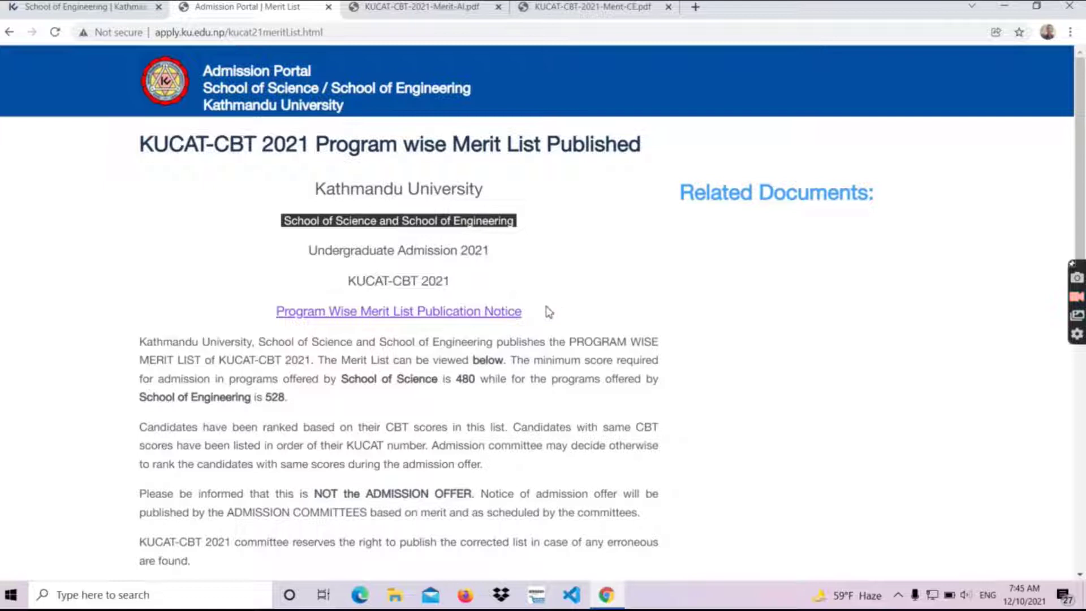
{"action": "scroll", "coordinate": [535, 318], "scroll_direction": "down", "scroll_amount": 3}
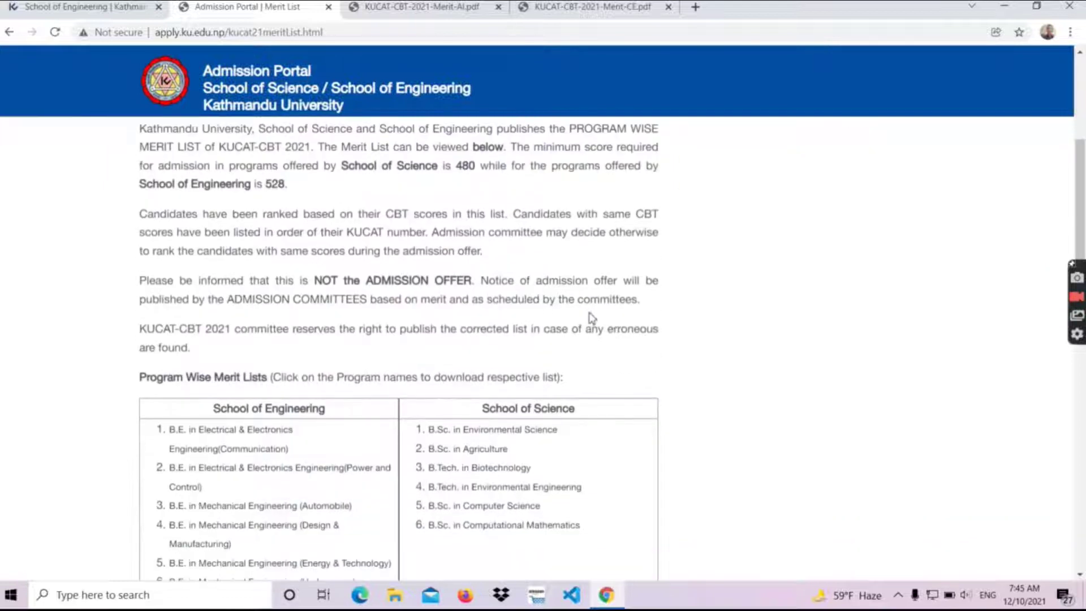